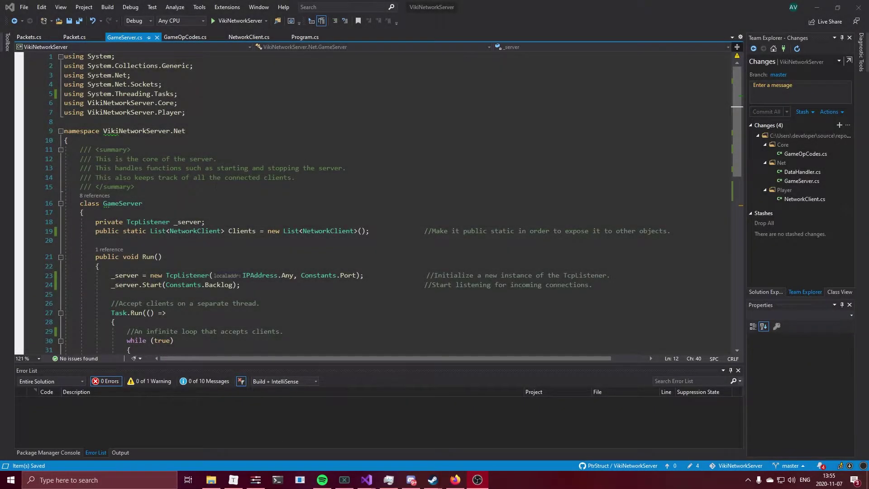
- Build and start the VikiNetworkServer game server from its code window
left_click(465, 160)
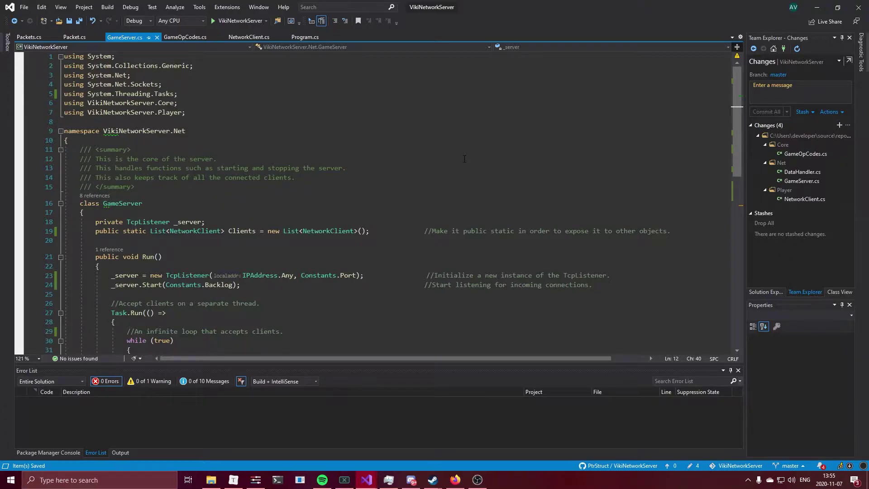
left_click(459, 175)
scroll(416, 242, "down", 5)
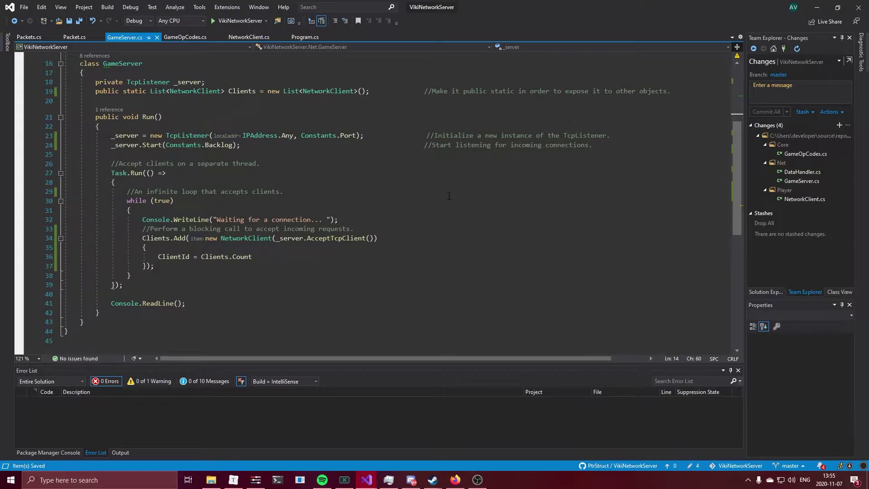
scroll(448, 196, "up", 1)
scroll(449, 196, "up", 2)
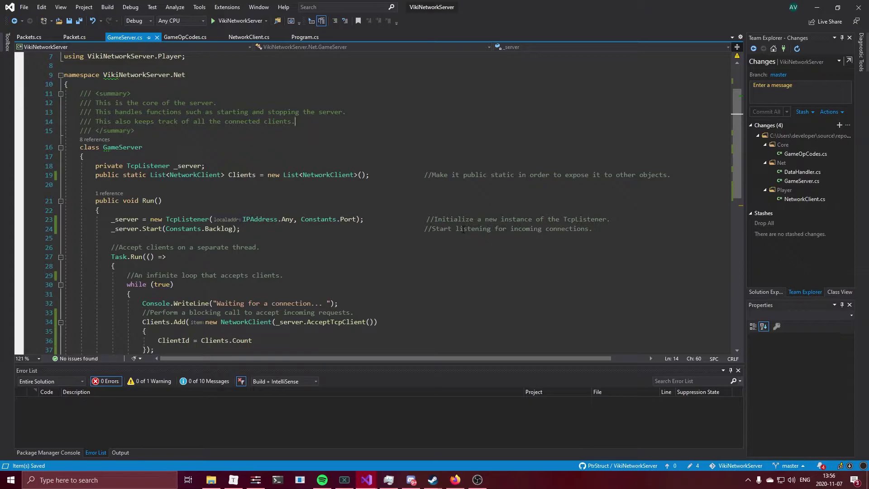
left_click(496, 200)
key("ctrl+F5")
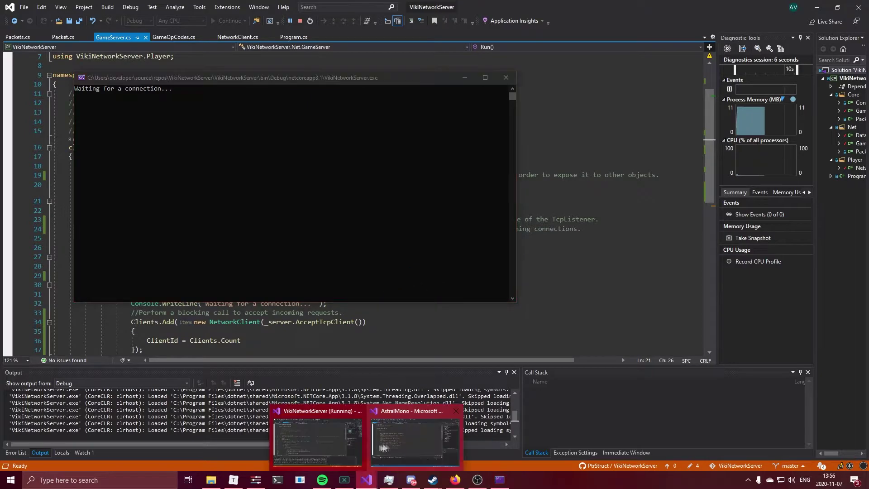
- Build and launch the AstralMono client so it connects to the server
left_click(435, 440)
left_click(396, 178)
key("ctrl+F5")
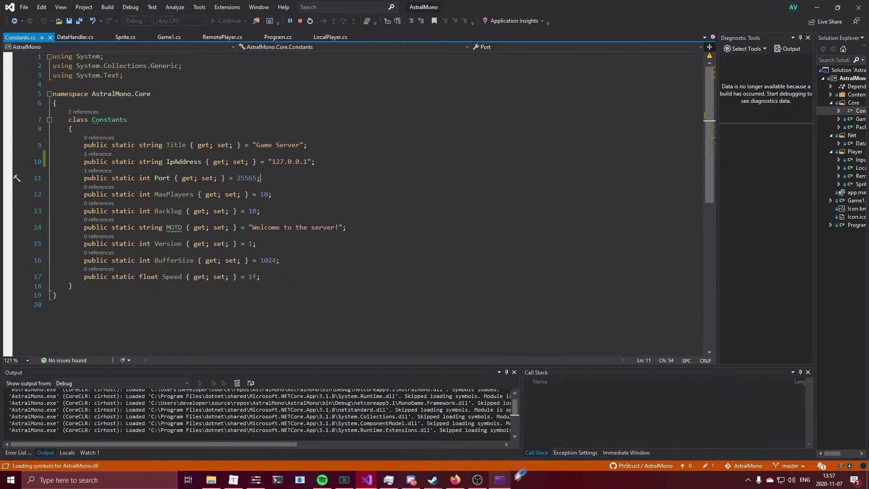
- Launch a second AstralMono.exe from the netcoreapp3.1 build folder, then tuck Explorer away
left_click(499, 482)
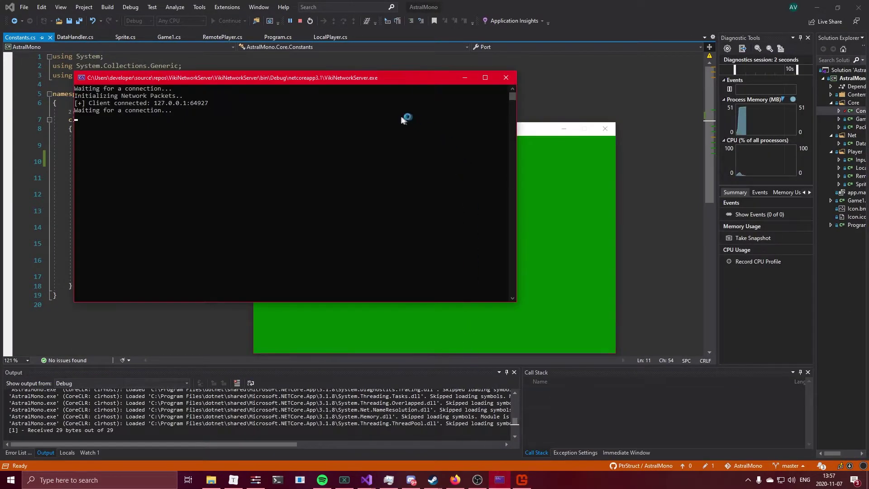
left_click_drag(537, 132, 719, 124)
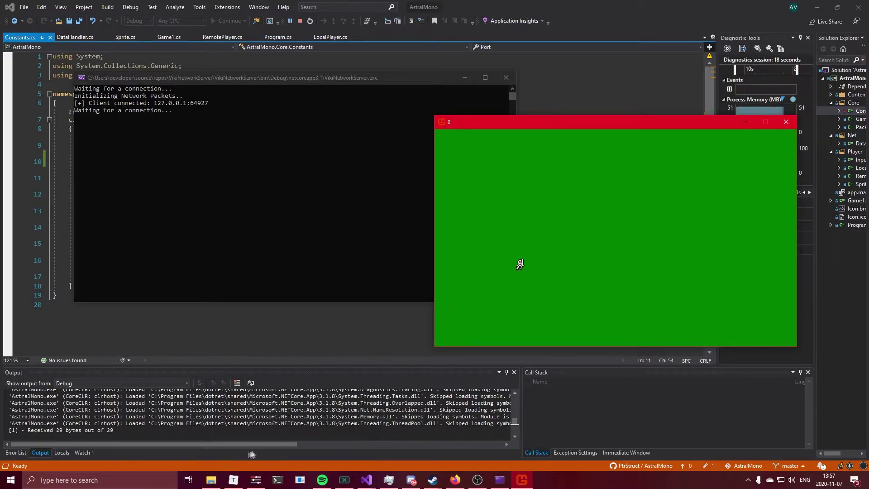
left_click(211, 481)
double_click(217, 280)
left_click_drag(193, 139, 206, 227)
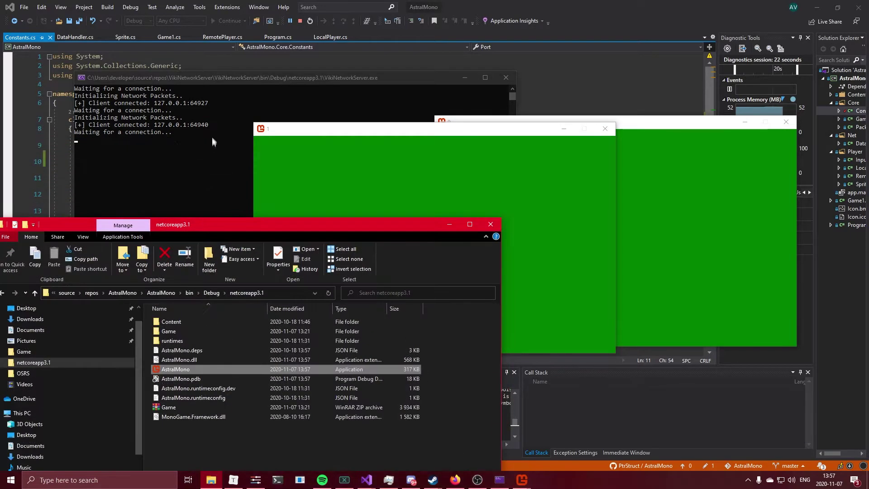
left_click(450, 224)
- Arrange game windows 0 and 1, then walk player 1 around with the arrow keys
left_click_drag(501, 131, 416, 274)
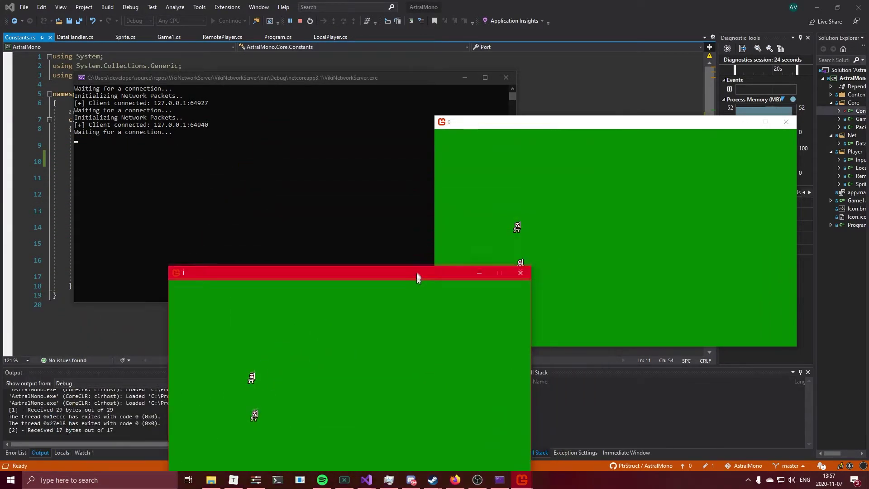
left_click_drag(575, 127, 626, 39)
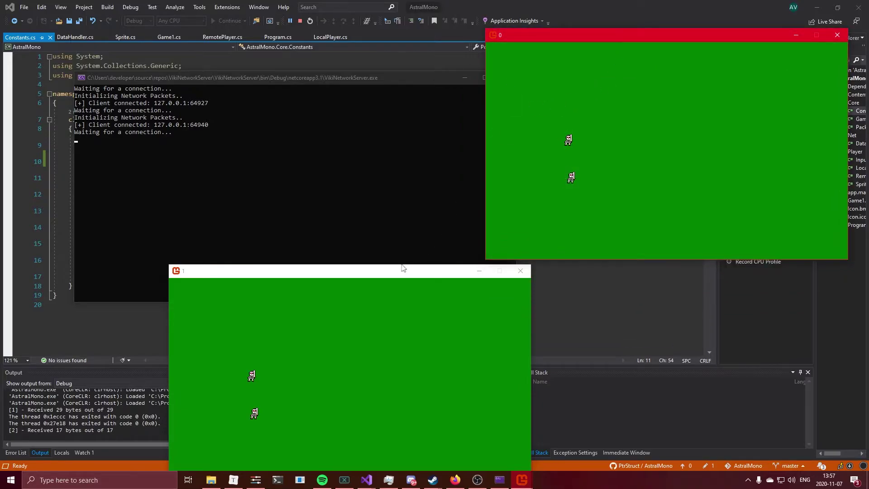
left_click_drag(387, 275, 269, 207)
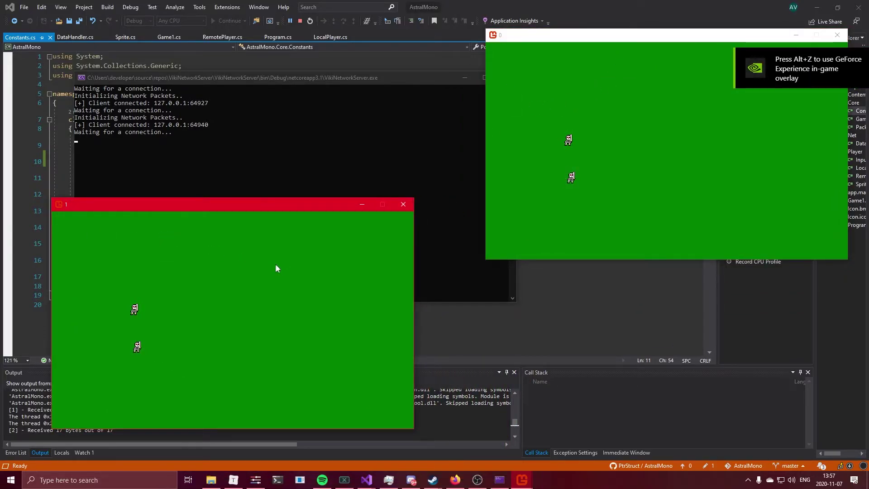
key("Left")
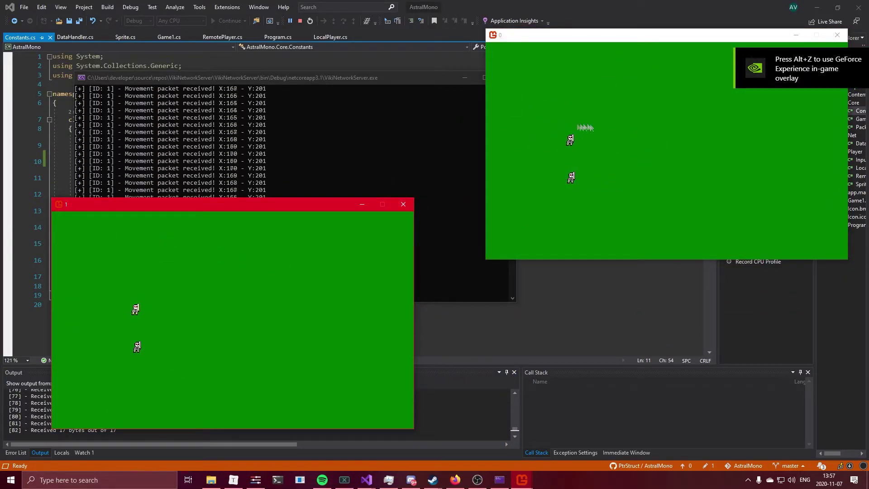
key("Right")
left_click_drag(218, 215, 272, 324)
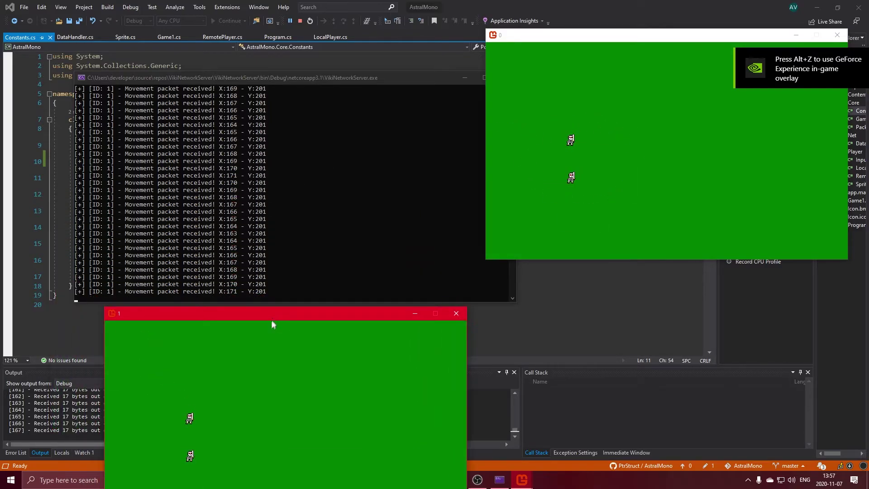
key("Up")
key("Left")
key("Up")
key("Left")
key("Down")
key("Up")
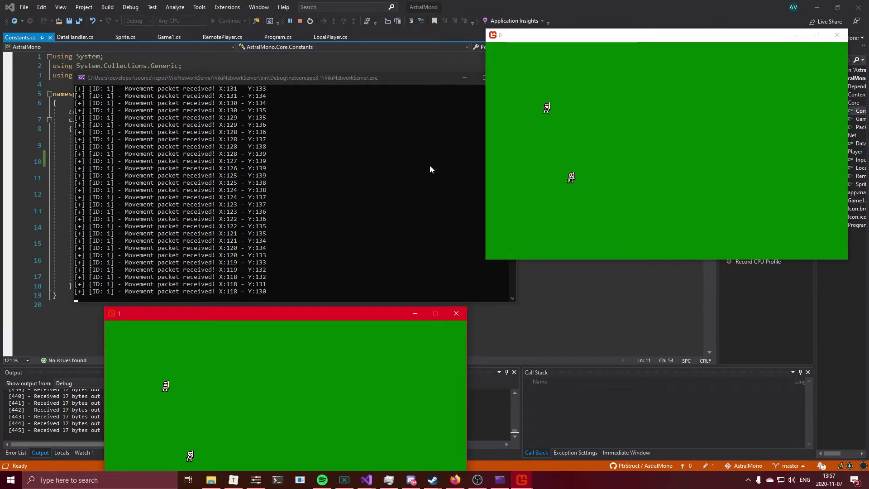
- Walk player 0 around in game window 0 with the arrow keys
left_click(663, 164)
key("Right")
key("Up")
key("Left")
key("Right")
key("Left")
key("Up")
key("Right")
key("Up")
key("Left")
key("Right")
key("Left")
key("Right")
key("Up")
key("Left")
key("Down")
- Walk player 1 around again in game window 1 with the arrow keys
key("Right")
left_click(229, 342)
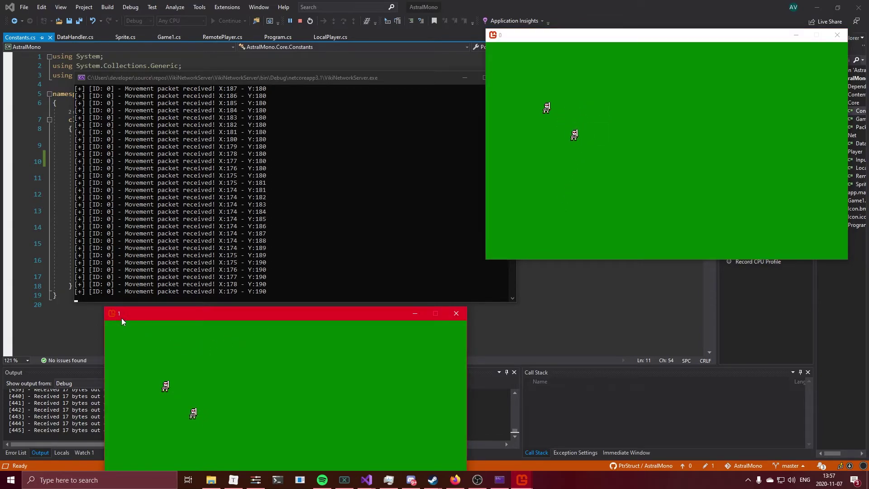
key("Left")
key("Up")
key("Right")
key("Up")
key("Left")
key("Down")
key("Right")
key("Down")
left_click_drag(323, 316, 323, 245)
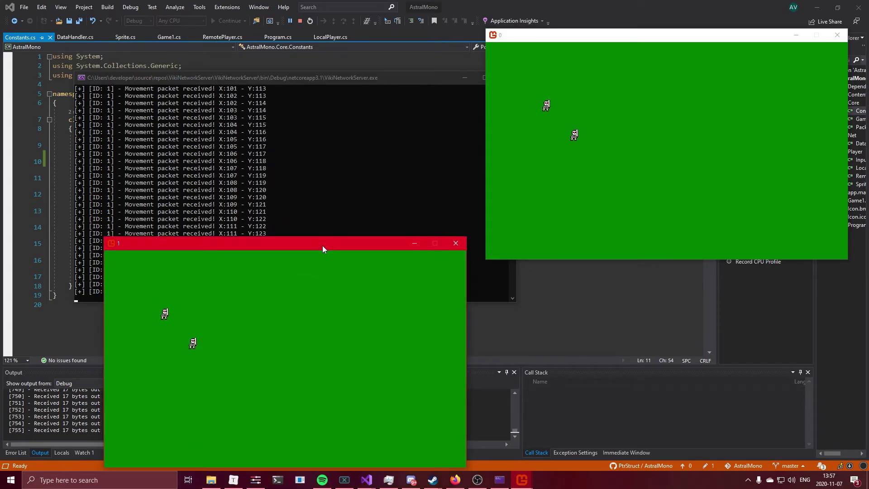